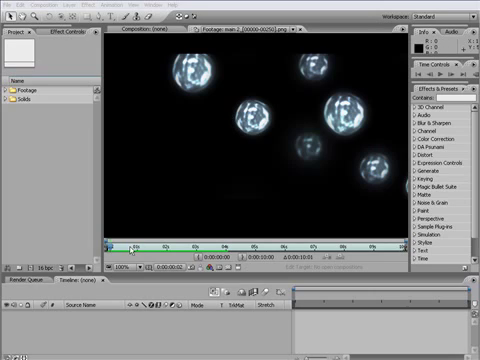
key(space)
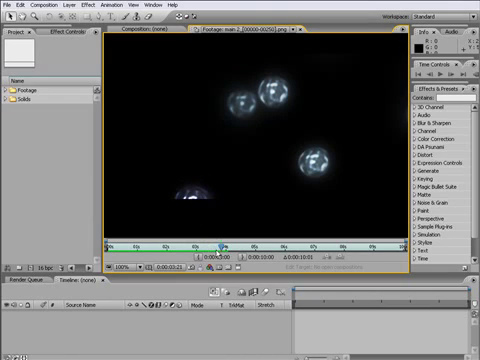
click(216, 247)
mouse_move(216, 248)
mouse_down()
mouse_move(150, 248)
mouse_move(204, 248)
mouse_up()
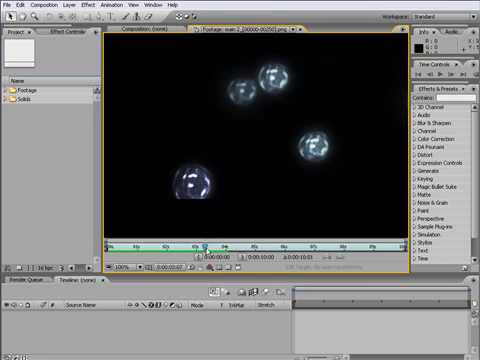
drag(204, 248, 120, 246)
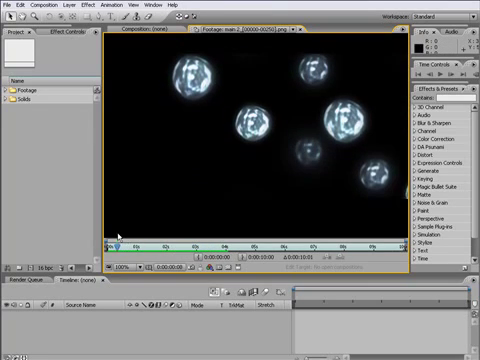
mouse_move(120, 246)
mouse_down()
mouse_move(226, 246)
mouse_move(118, 246)
mouse_up()
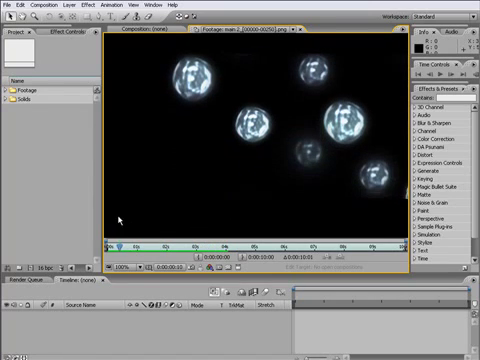
mouse_move(118, 220)
mouse_down()
mouse_move(194, 220)
mouse_move(133, 228)
mouse_move(123, 224)
mouse_up()
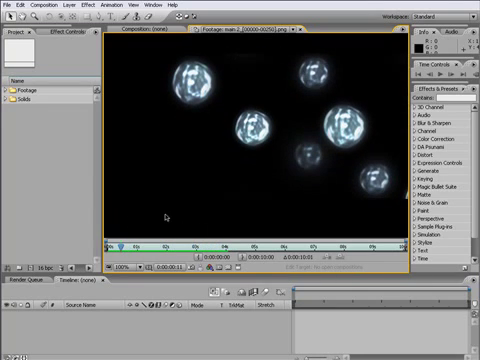
click(44, 5)
Create a new 720×576 composition with a duration of 0:00:20:00.
click(55, 15)
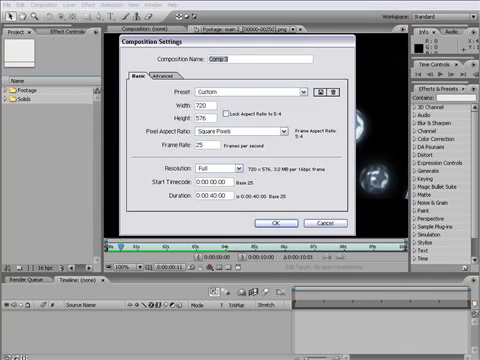
double_click(214, 195)
text(30)
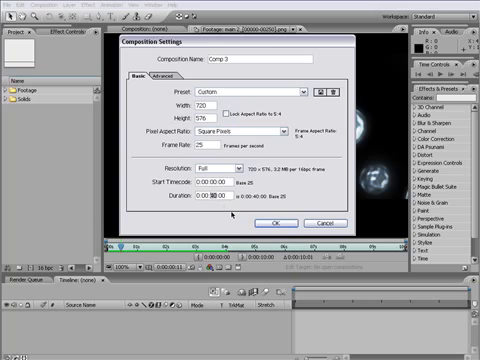
text(20)
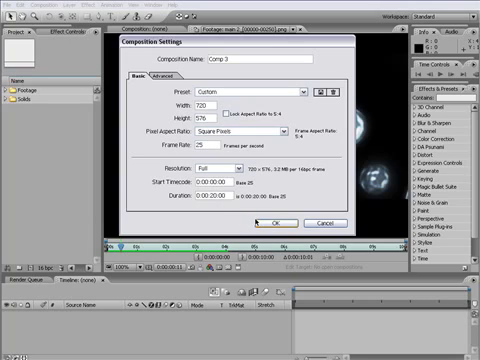
click(268, 223)
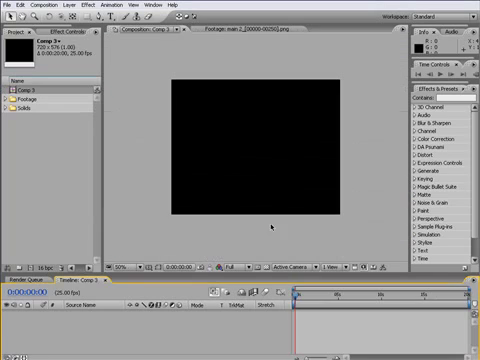
Rename the new composition to 'particle' in Composition Settings.
click(43, 4)
click(52, 22)
text(pa)
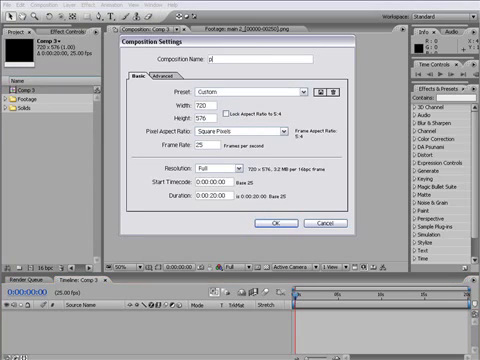
text(rticle)
key(Return)
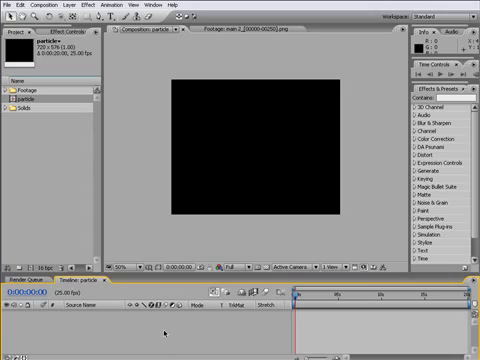
Add a full-frame solid named 'particle' coloured pale grey-blue (D8E1F0).
key(ctrl+y)
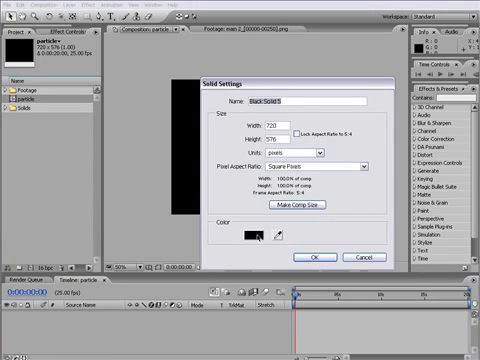
text(particle)
click(253, 235)
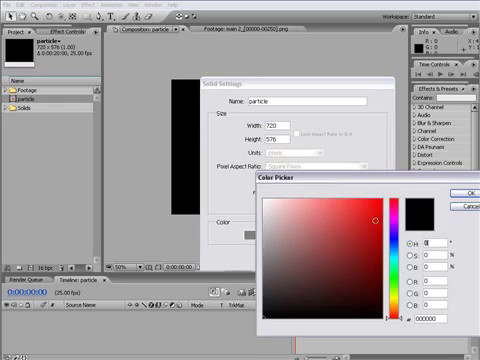
click(393, 250)
mouse_move(285, 209)
mouse_down()
mouse_move(272, 205)
mouse_move(277, 199)
mouse_up()
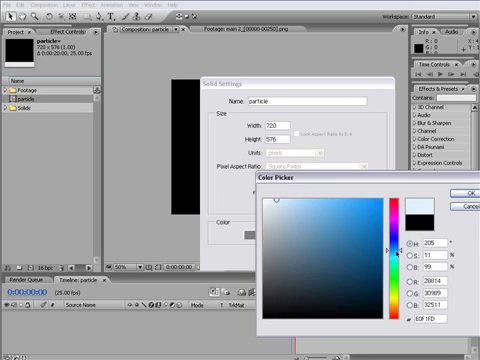
click(393, 244)
drag(277, 199, 275, 206)
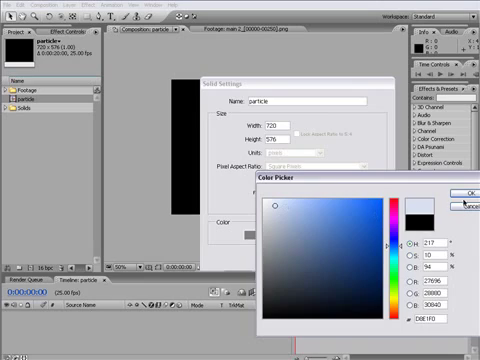
click(469, 194)
click(308, 258)
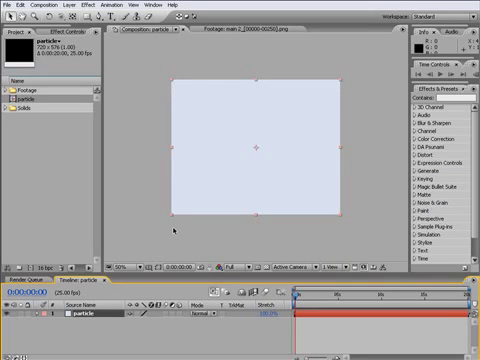
Select the Effects & Presets search field to look up CC Sphere.
click(452, 97)
text(cc)
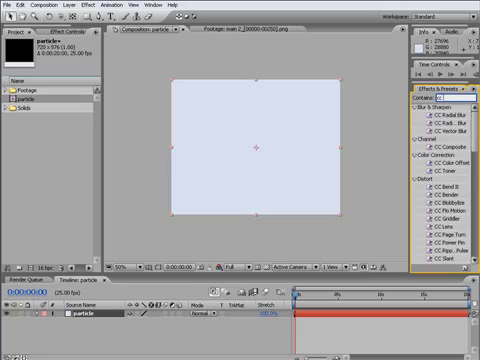
text( sphere)
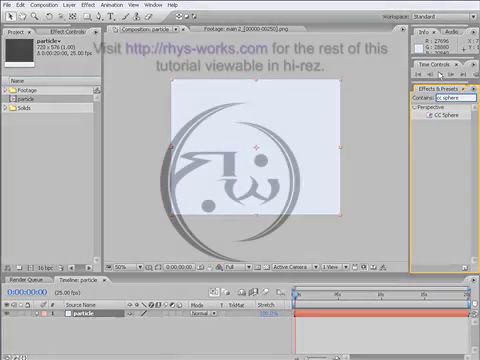